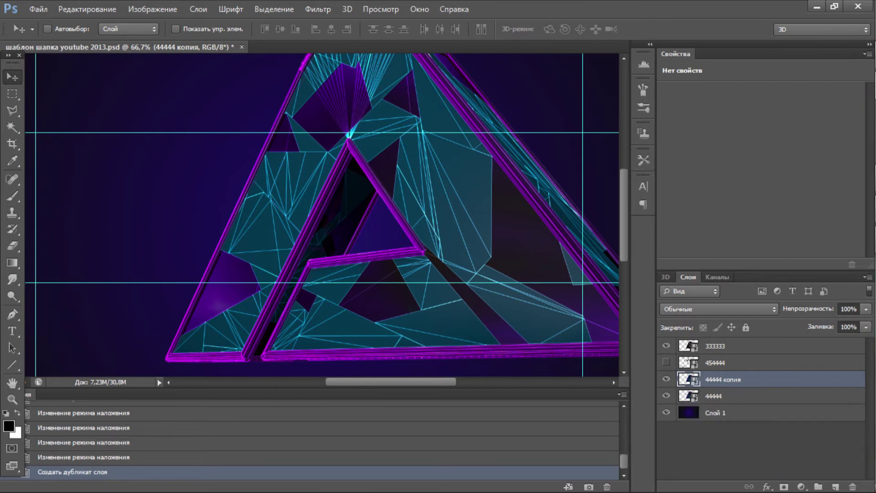
Convert the logo artwork into a smart object, scale it down and place it between the two horizontal guides.
key("ctrl+t")
left_click_drag(393, 205, 559, 146)
key("Return")
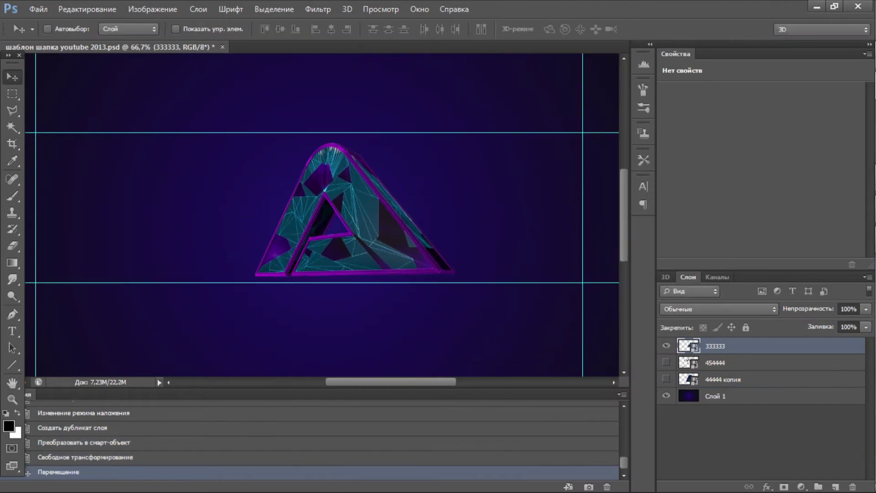
Delete the leftover hidden layer 44444 копия.
left_click(723, 379)
key("ctrl+minus")
key("ctrl+t")
key("Return")
key("Delete")
Duplicate the 333333 logo layer, enlarge the copy and move it beneath the original.
key("ctrl+j")
key("ctrl+t")
key("Return")
key("ctrl+bracketleft")
key("Up")
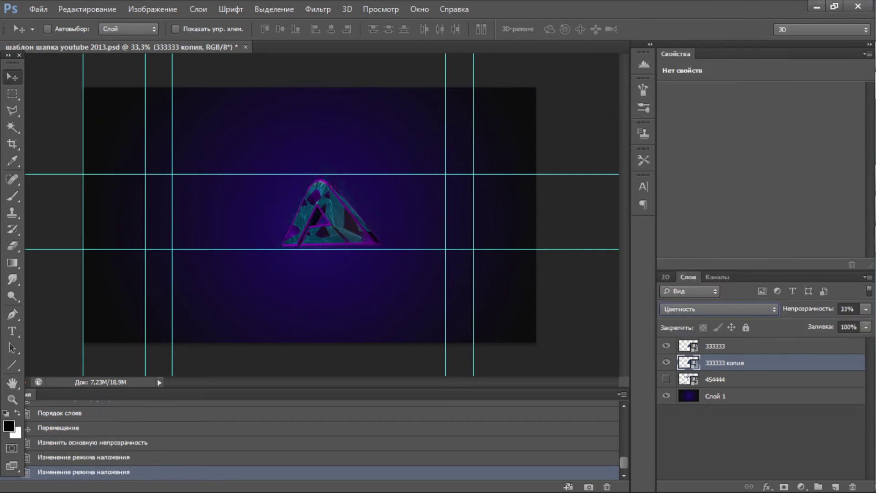
Set the duplicated logo layer's blend mode to Экран (Screen) and its opacity to 17%.
left_click(719, 309)
left_click(685, 37)
key("1")
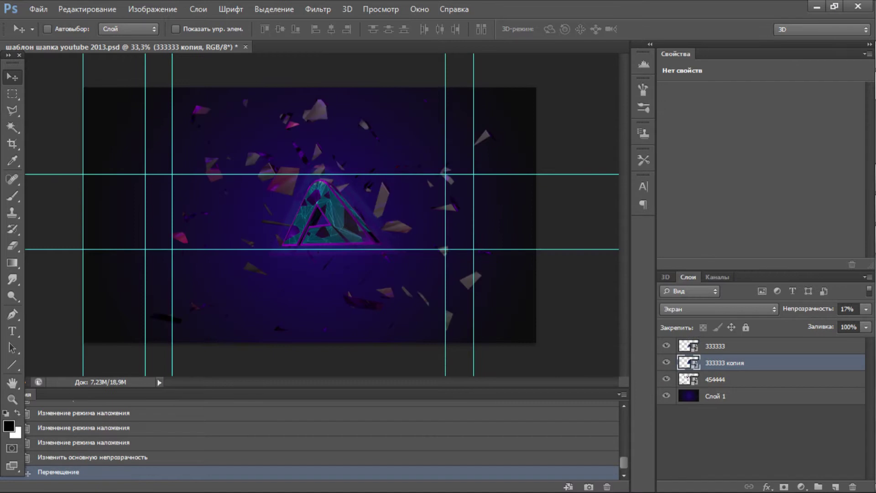
Position the 454444 shards layer around the logo, duplicate it, and scale the copy to about 92% with a rotation of about -23°.
left_click(715, 380)
key("ctrl+t")
key("Return")
key("ctrl+j")
key("Up")
key("ctrl+t")
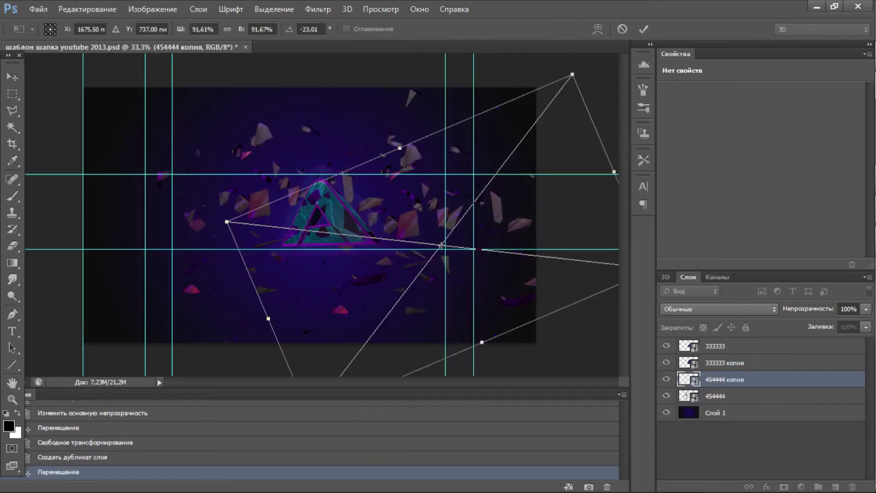
key("Return")
Combine both shard layers into one smart object and set its opacity to 30%.
left_click(714, 396, "shift")
right_click(730, 379)
left_click(446, 141)
left_click(866, 309)
left_click_drag(867, 323, 845, 323)
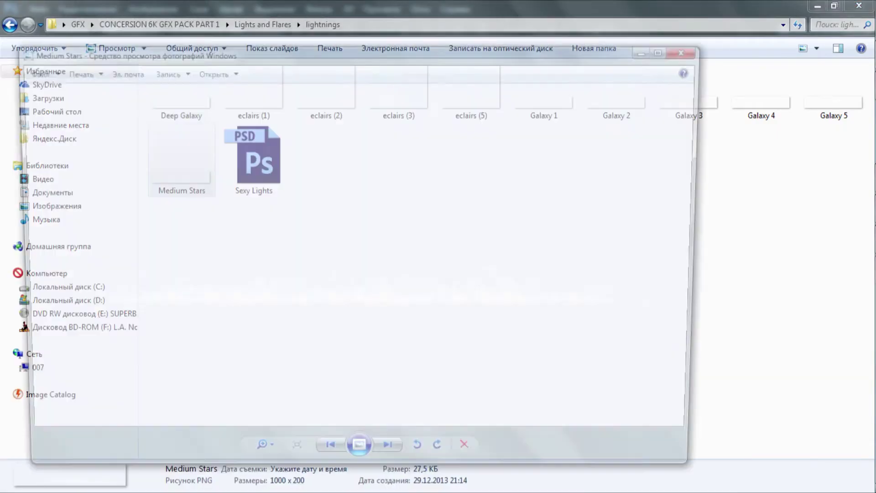
Try the Galaxy 5 image behind the logo, resizing and repositioning it and changing its opacity.
left_click_drag(833, 105, 855, 91)
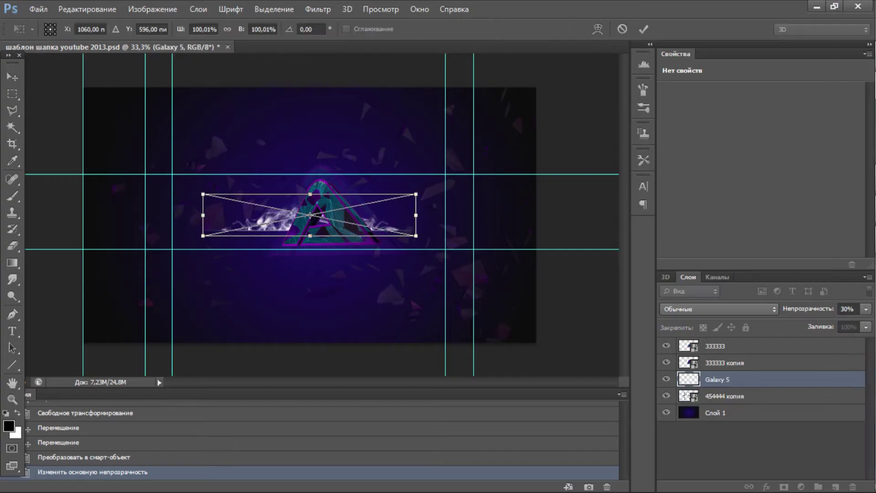
key("Return")
key("ctrl+t")
left_click_drag(475, 231, 505, 231)
key("Return")
left_click_drag(347, 237, 356, 239)
left_click(866, 309)
left_click_drag(867, 323, 803, 323)
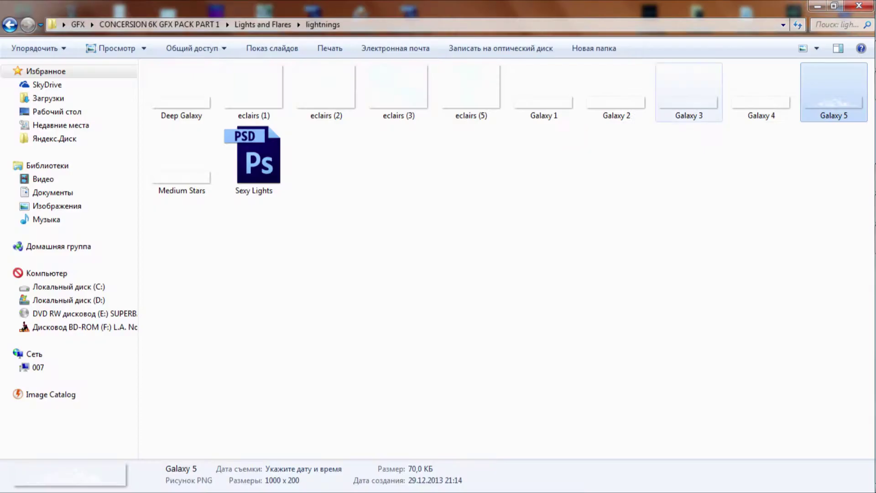
Replace Galaxy 5 with the Galaxy 1 image, enlarge it to about 224% behind the logo, and set 9% opacity and 56% fill.
left_click(759, 88)
left_click_drag(542, 89, 858, 92)
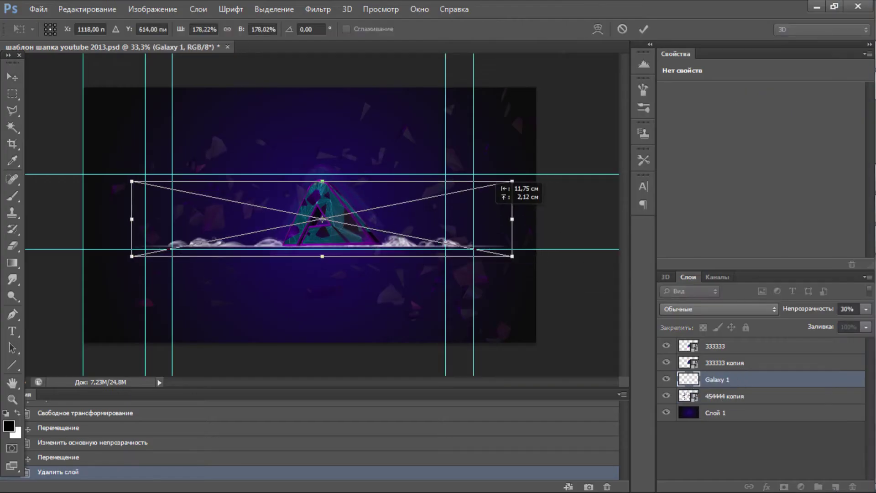
key("Return")
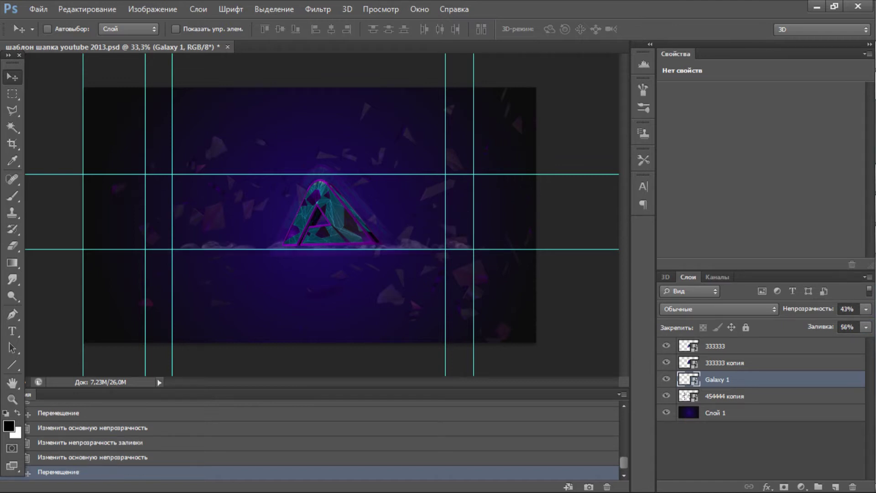
key("ctrl+t")
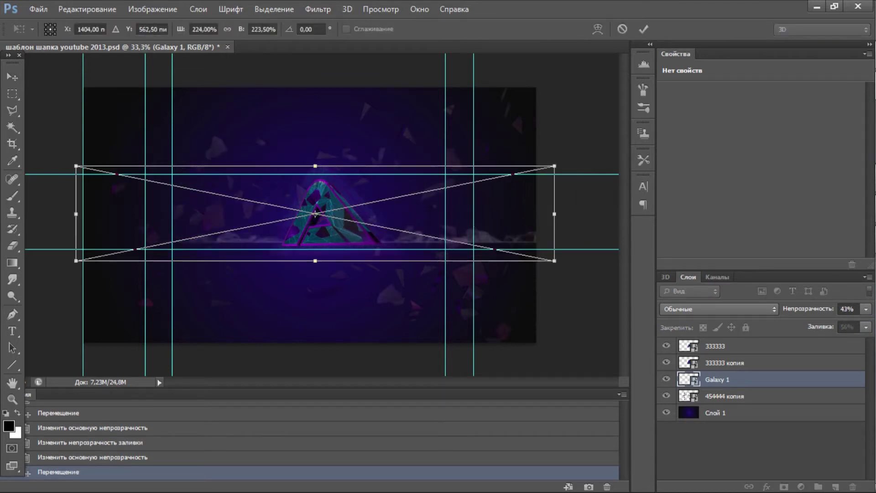
key("Return")
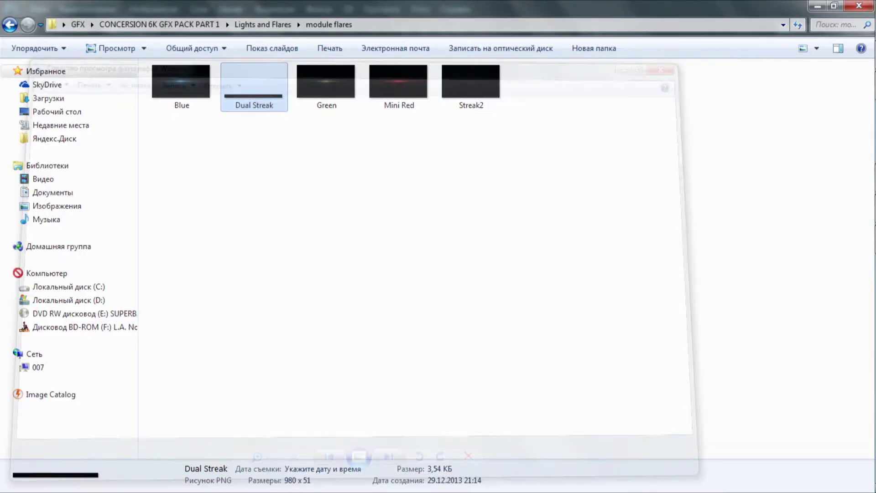
Place the Blue flare from the module flares folder, set it to Экран (Screen) blending and align it above the logo's top.
left_click_drag(182, 82, 649, 128)
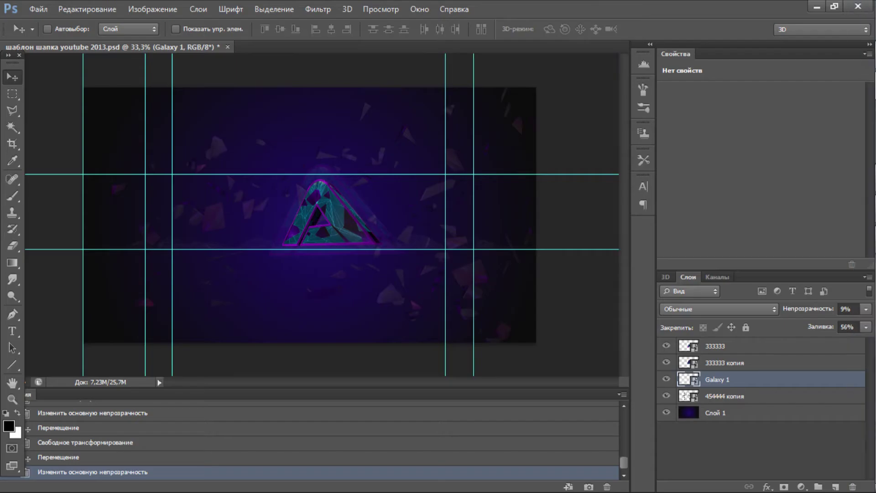
key("Return")
left_click_drag(335, 133, 336, 86)
key("ctrl+plus")
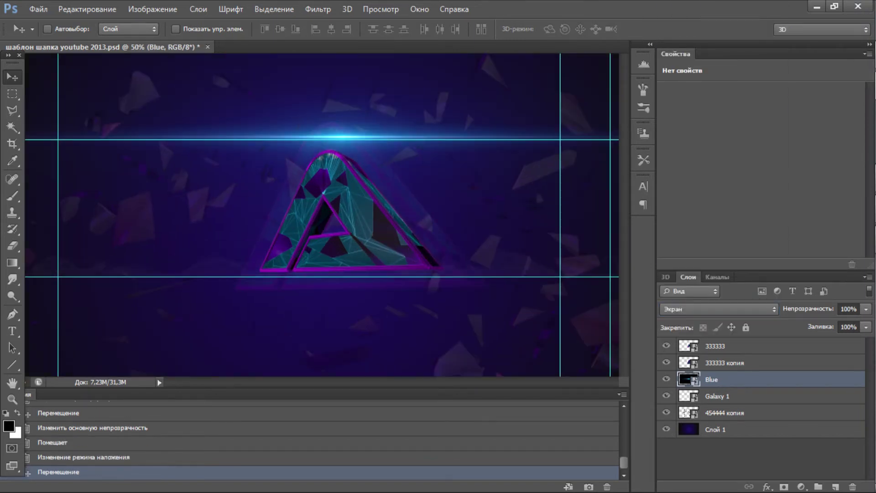
Duplicate the Blue flare, move the copy to the logo's base and reduce its opacity.
key("ctrl+plus")
left_click_drag(387, 132, 360, 219)
key("ctrl+plus")
key("ctrl+minus")
left_click(866, 309)
left_click_drag(864, 323, 822, 323)
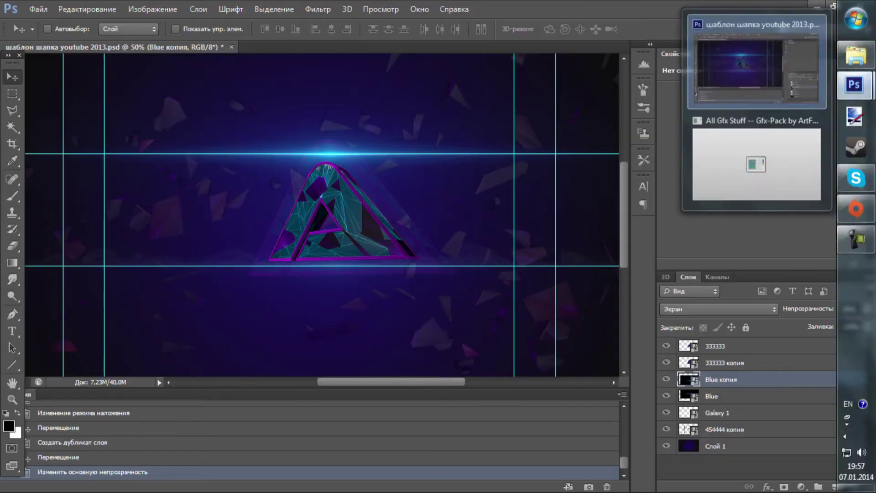
Place the Dual Streak image from the module flares folder across the logo with Экран (Screen) blending.
left_click(762, 128)
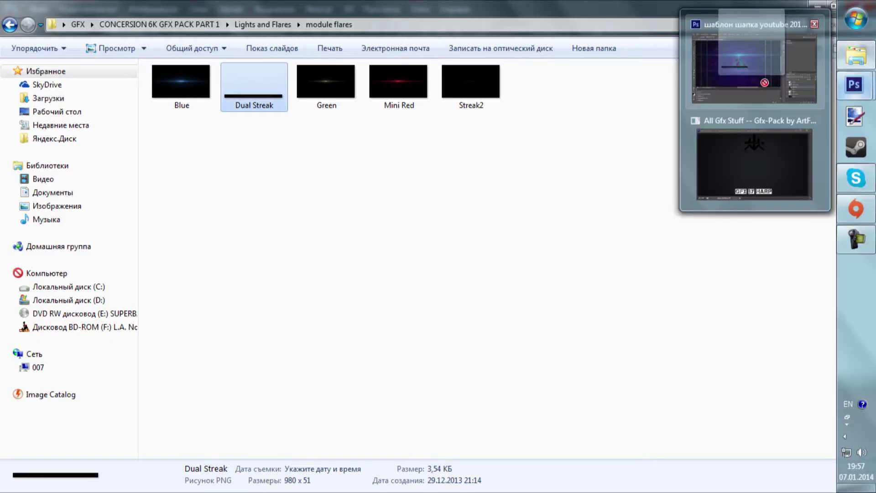
left_click_drag(854, 88, 310, 215)
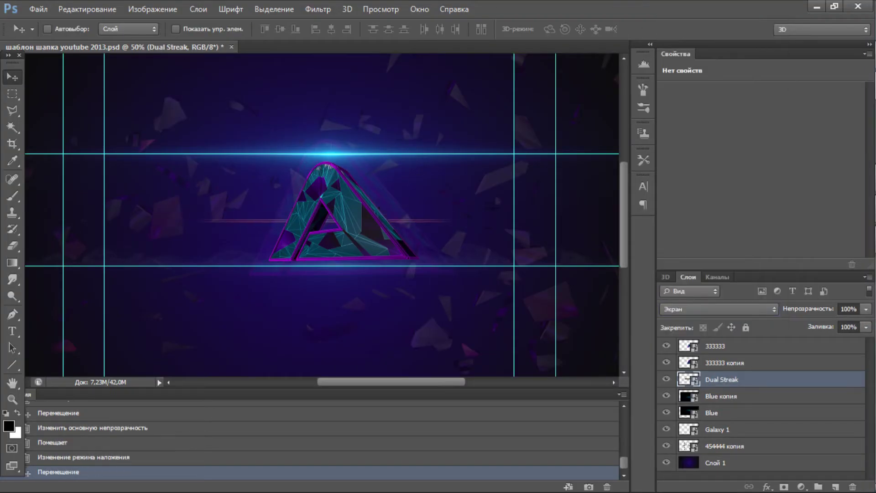
key("Return")
Tilt the Dual Streak layer upward to the right, rasterize it and erase the part showing through the logo's inner opening.
key("ctrl+plus")
key("ctrl+plus")
key("e")
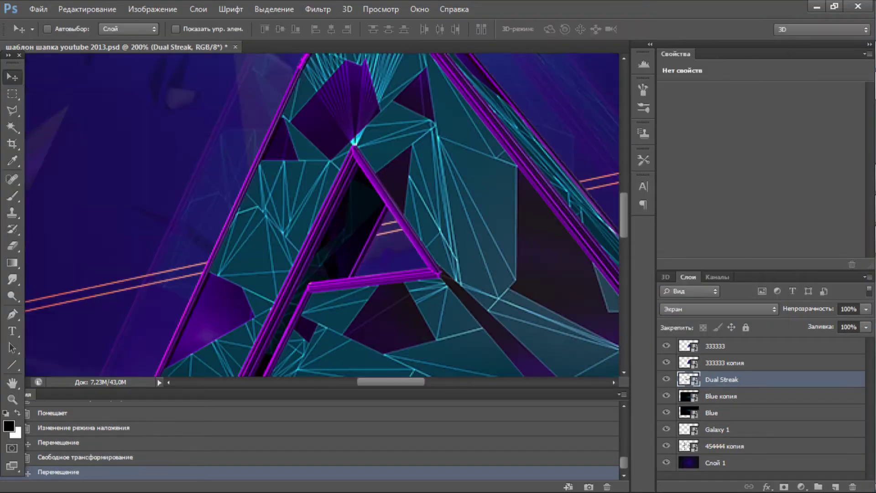
right_click(399, 230)
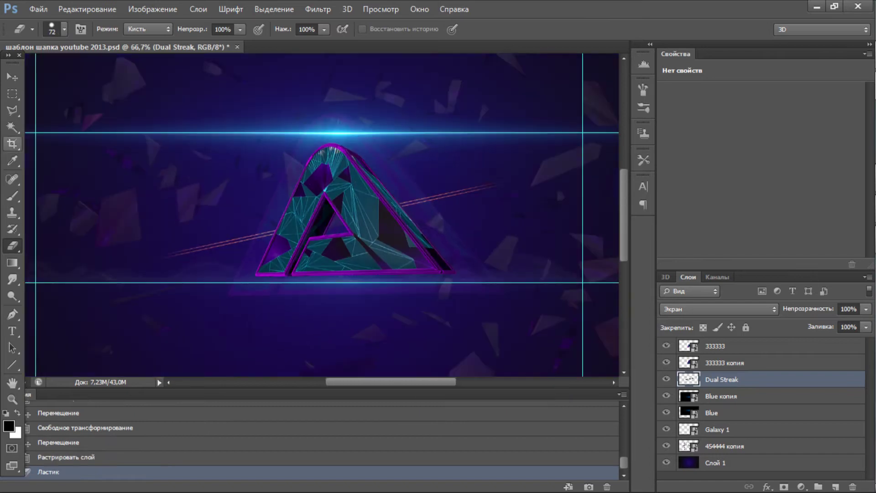
key("v")
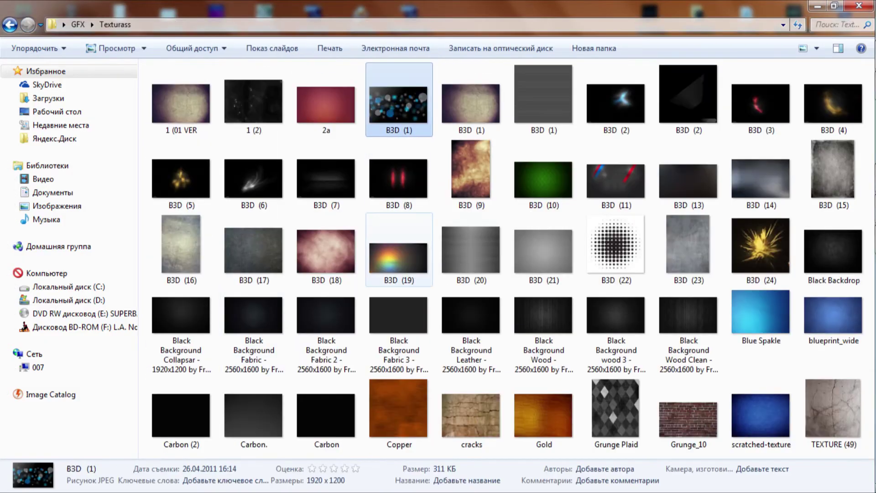
Browse the GFX resource folders for background material and open ZirtrixFx BG Stuff.psd.
left_click(688, 416)
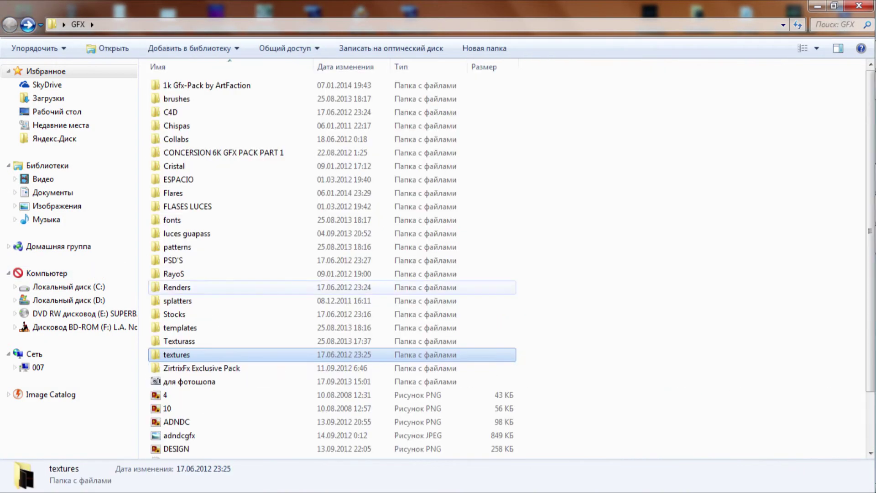
key("Return")
left_click(192, 113)
key("Return")
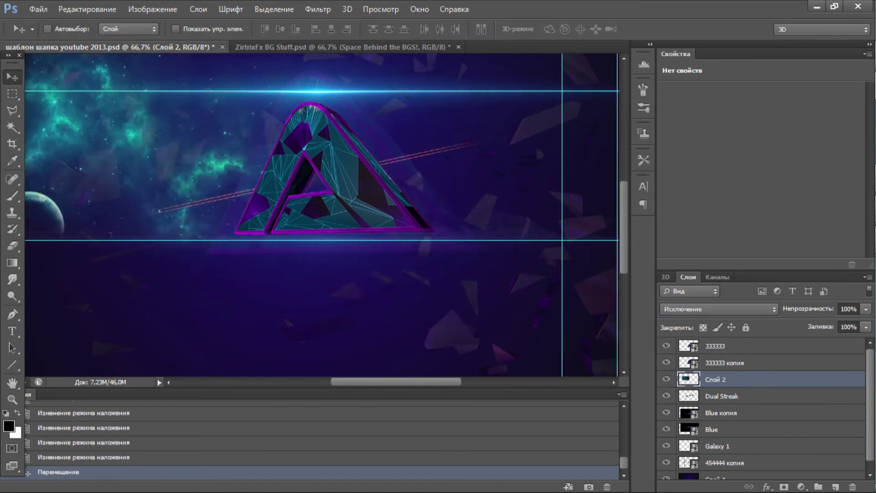
Replace the trial space nebula layer with the Comets layer from ZirtrixFx BG Stuff.psd, placed to the right of the logo.
key("ctrl+minus")
key("ctrl+minus")
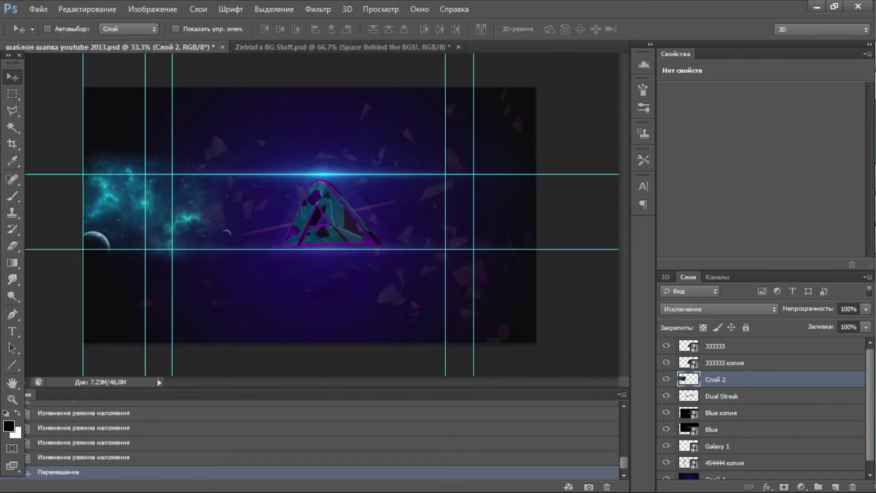
key("ctrl+Tab")
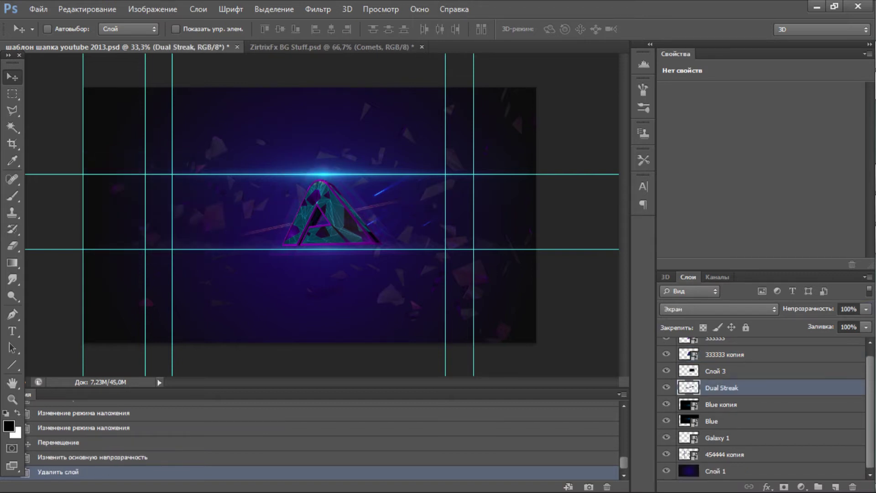
left_click_drag(429, 212, 431, 193)
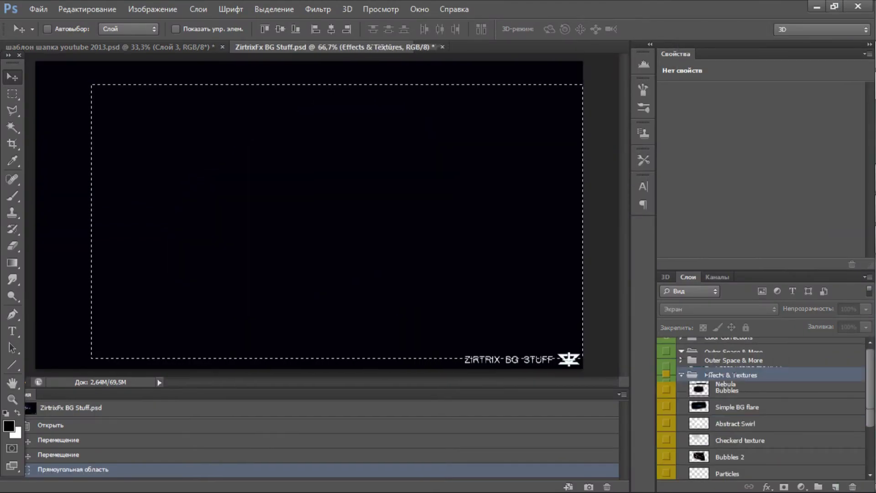
Bring the Grudge texture from the Effects & Textures group into the banner, then resize and position it around the logo.
scroll(762, 411, "down", 3)
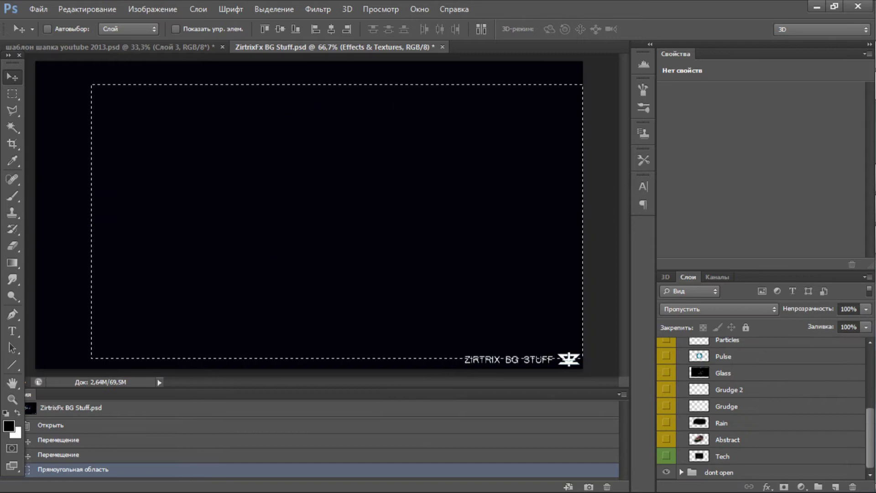
left_click(667, 406)
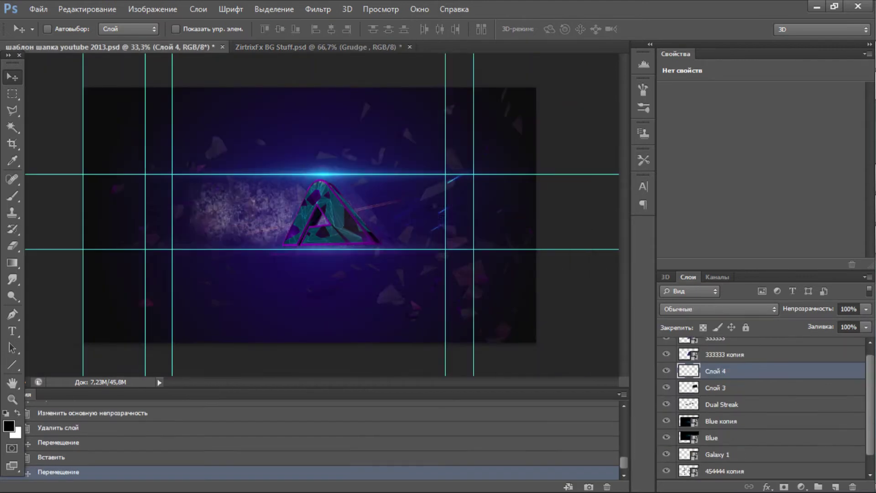
key("ctrl+t")
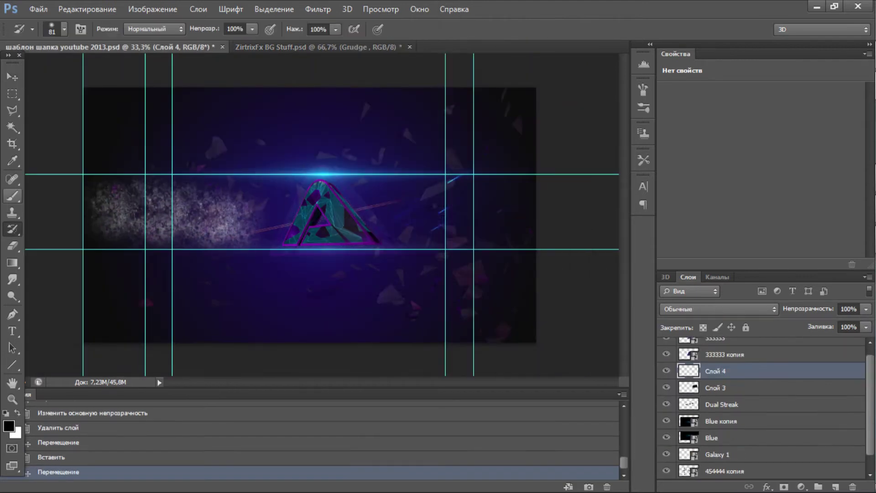
left_click_drag(310, 150, 323, 133)
key("Return")
left_click_drag(423, 191, 422, 194)
Cycle through the blend modes of the Grudge texture layer until Вычитание (Subtract) is applied.
key("shift+plus")
key("shift+plus")
key("shift+plus")
key("shift+plus")
key("shift+plus")
key("shift+plus")
key("shift+plus")
key("shift+plus")
key("shift+plus")
key("shift+plus")
key("shift+plus")
key("shift+plus")
key("shift+plus")
key("shift+plus")
key("shift+plus")
key("shift+plus")
key("shift+plus")
key("shift+plus")
key("shift+plus")
key("shift+plus")
Move the layers 333333 and 333333 копия below Galaxy 1, and place Dual Streak beneath them.
left_click(715, 338)
left_click(726, 355, "shift")
left_click_drag(726, 354, 726, 466)
key("ctrl+plus")
key("ctrl+plus")
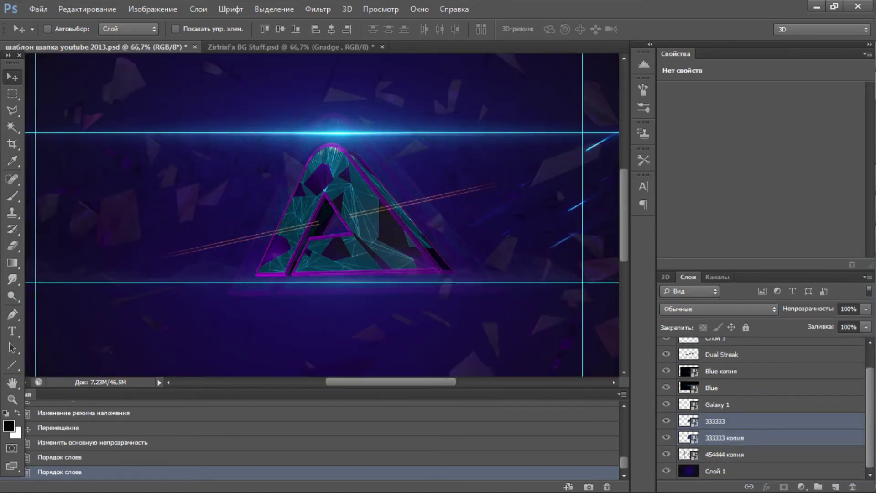
left_click_drag(722, 355, 722, 430)
Rasterize 333333 and 333333 копия and softly erase parts of both with a 58 px eraser at 14% opacity.
left_click_drag(201, 44, 183, 44)
right_click(355, 161)
left_click_drag(412, 195, 384, 195)
key("Return")
key("Return")
left_click(715, 404)
left_click(724, 421)
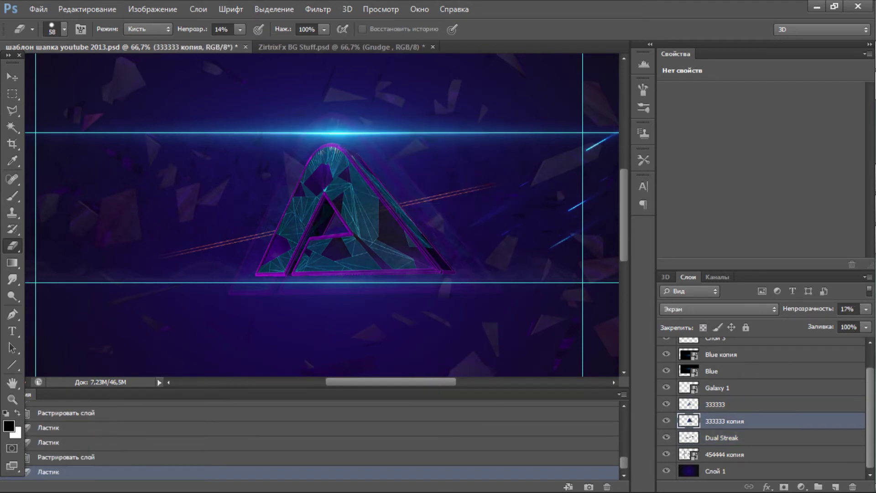
Select the 454444 копия layer and close the ZirtrixFx BG Stuff.psd document.
left_click(725, 454)
key("ctrl+minus")
left_click(817, 6)
left_click(857, 85)
key("ctrl+Tab")
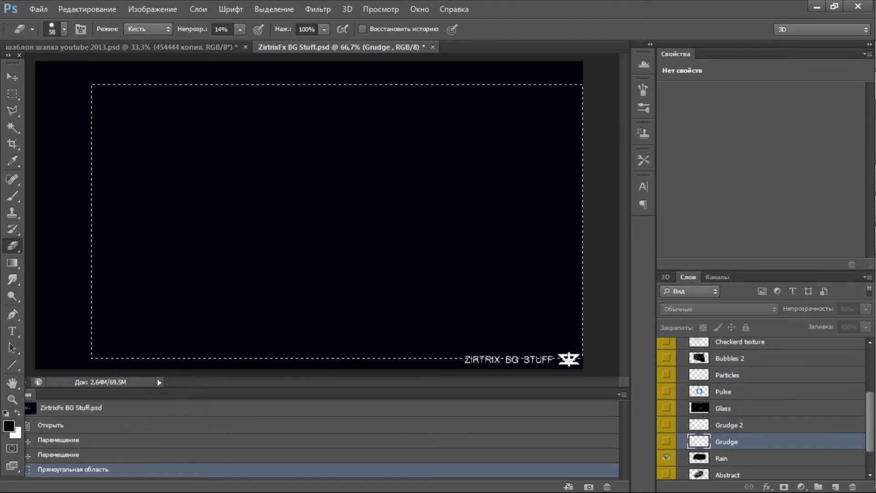
key("ctrl+w")
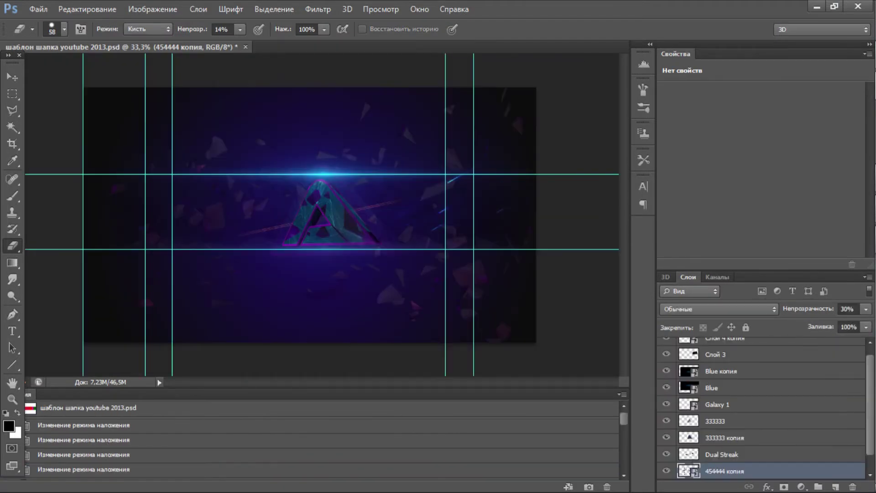
Set the opacity of the texture layer Слой 4 копия to 50%.
scroll(762, 410, "down", 1)
left_click(725, 437)
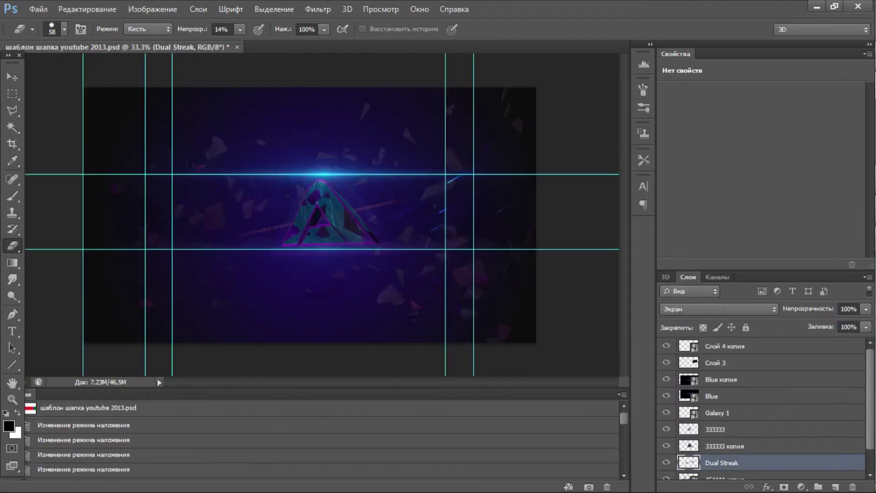
type("30")
key("Return")
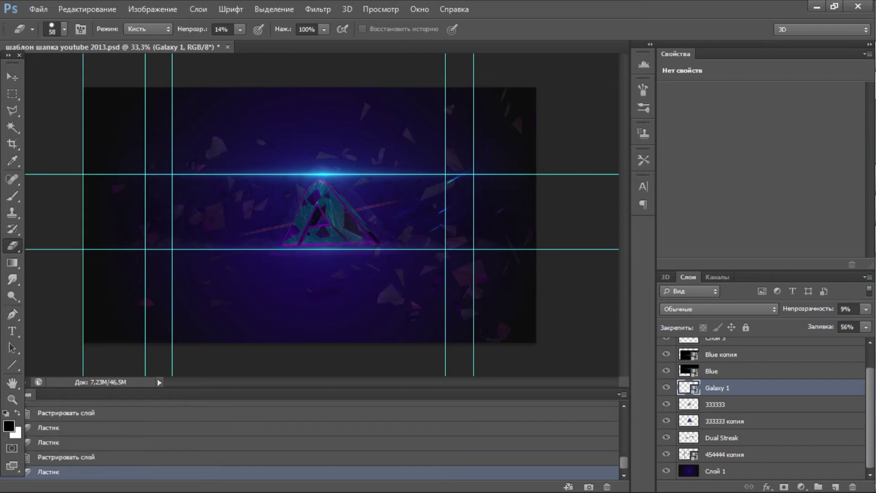
scroll(762, 409, "up", 2)
left_click(724, 346)
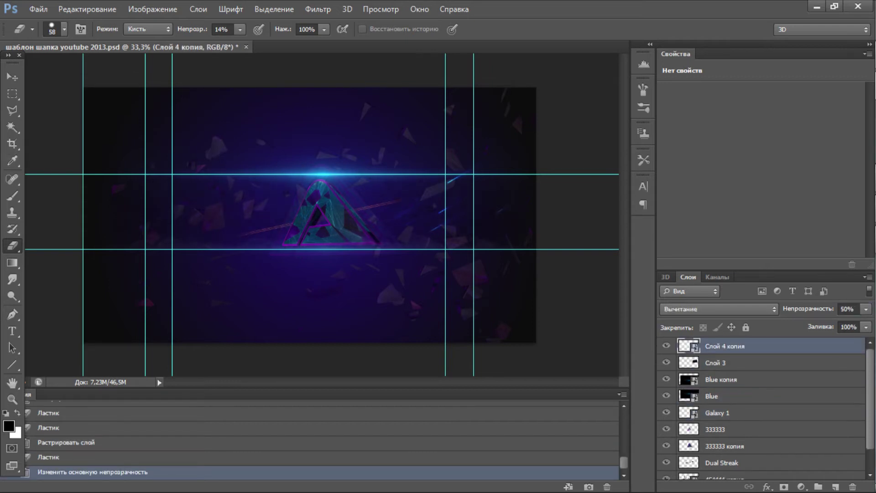
Preview the light strokes in the Lights/Lichter group of GFX BY HARP (2).psd and leave light_strokes_v5 shown.
key("ctrl+Tab")
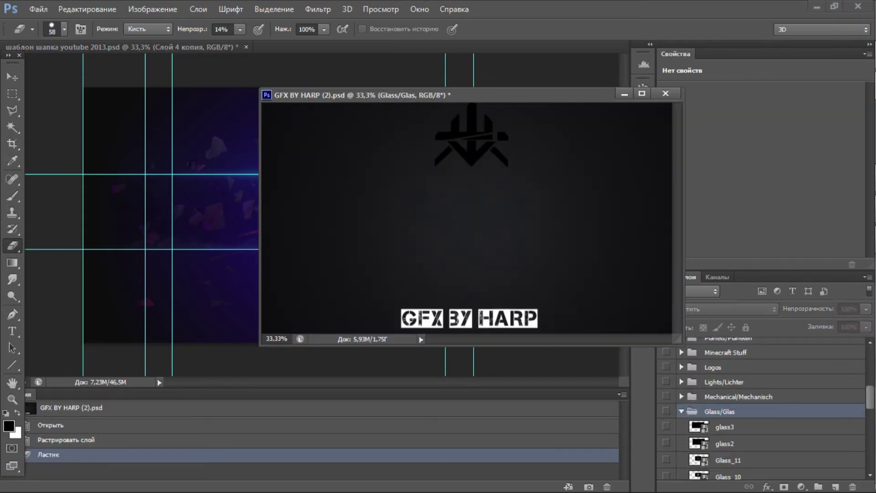
left_click(667, 412)
left_click(667, 382)
left_click(666, 446)
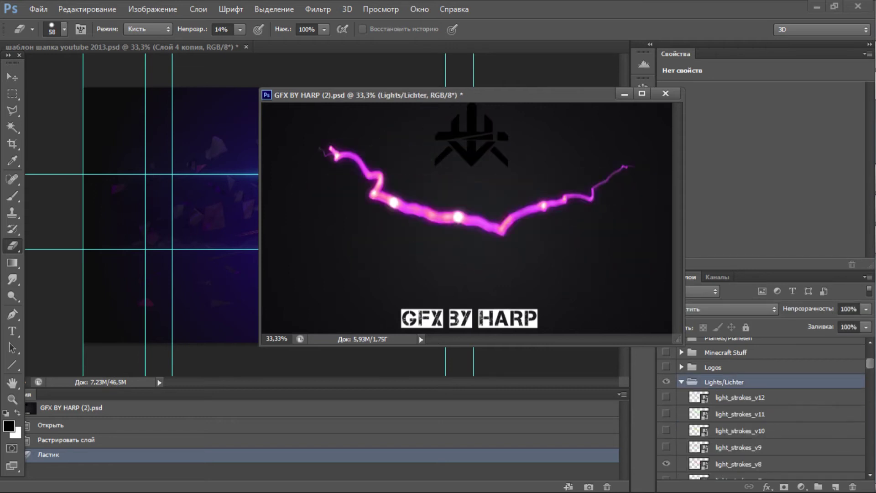
left_click(666, 436)
left_click(666, 470)
scroll(762, 410, "down", 2)
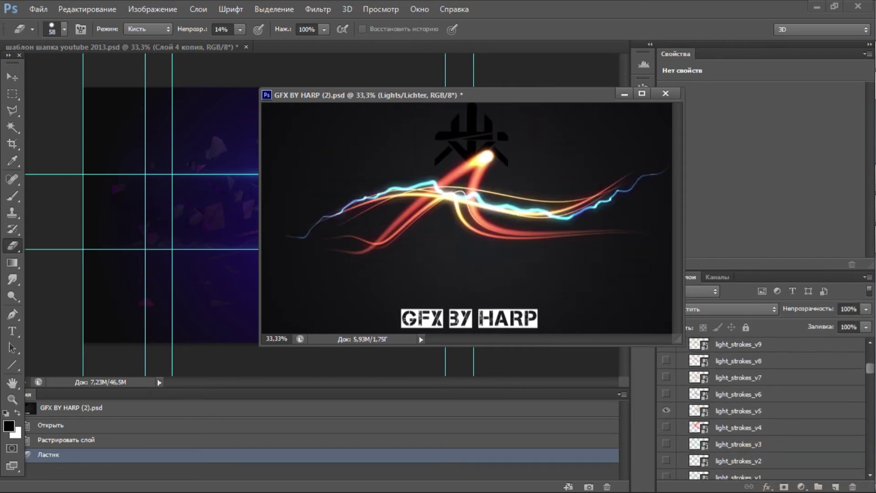
scroll(666, 470, "down", 1)
left_click(666, 474)
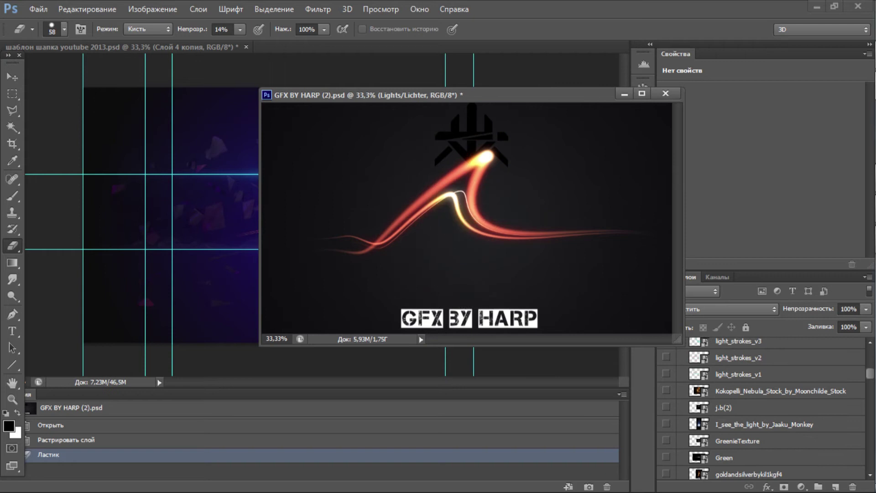
Copy light_strokes_v5 into the banner document and adjust its midtones with Color Balance levels of -71, +67 and 0.
key("ctrl+a")
key("ctrl+c")
key("ctrl+Tab")
key("ctrl+v")
key("ctrl+b")
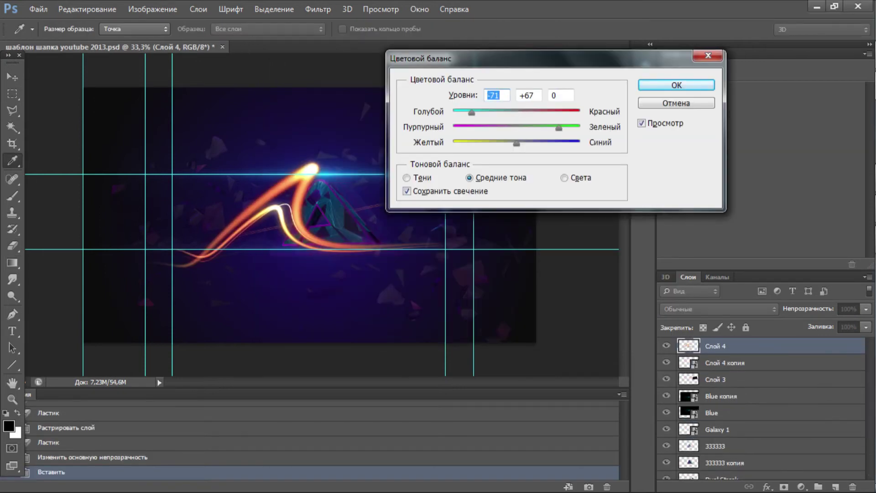
key("Return")
Try the light stroke behind the logo, just above Слой 1, rotated about 160° at 64% opacity, and delete its layer.
key("v")
left_click_drag(274, 214, 319, 206)
key("ctrl+t")
mouse_move(445, 157)
left_mouse_down()
mouse_move(283, 235)
mouse_move(360, 233)
mouse_move(337, 207)
left_mouse_up()
key("Return")
key("ctrl+shift+bracketleft")
key("ctrl+t")
left_click_drag(411, 155, 383, 192)
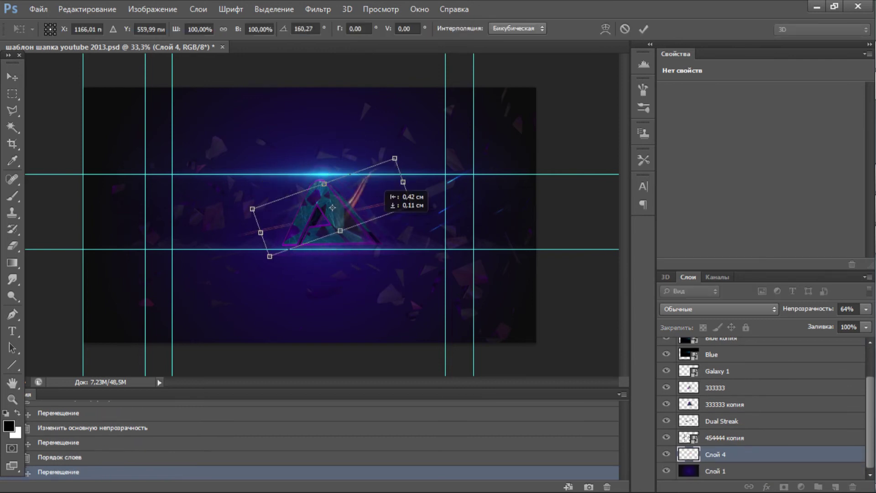
key("Return")
key("ctrl+e")
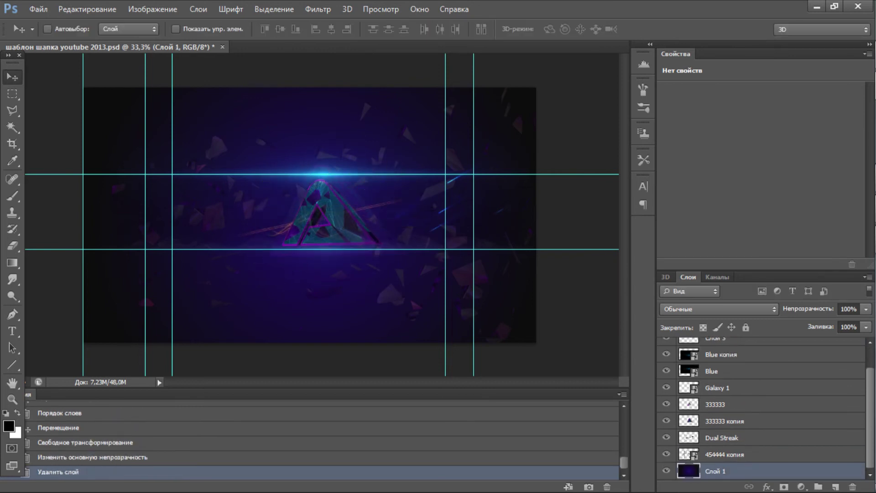
Copy the fractal texture layer 10 from GFX BY HARP (2).psd into the banner above Слой 1, blended with Screen and centred on the logo.
key("ctrl+Tab")
scroll(765, 408, "down", 10)
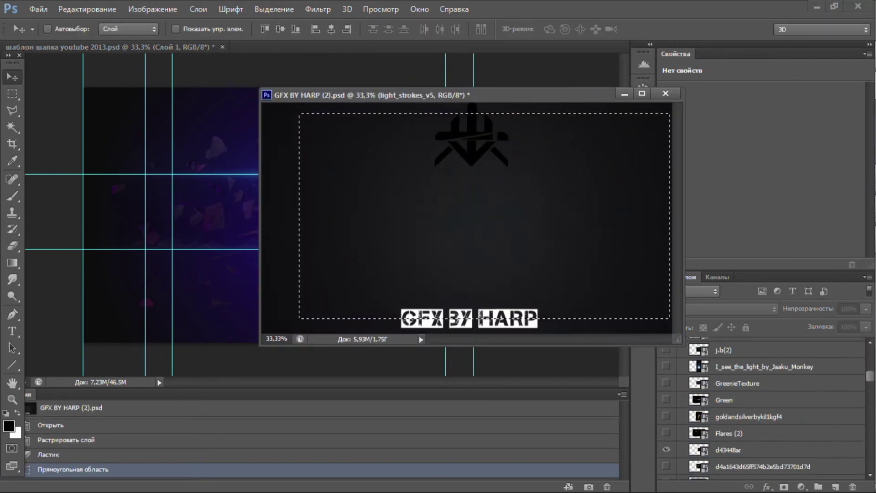
scroll(766, 408, "down", 10)
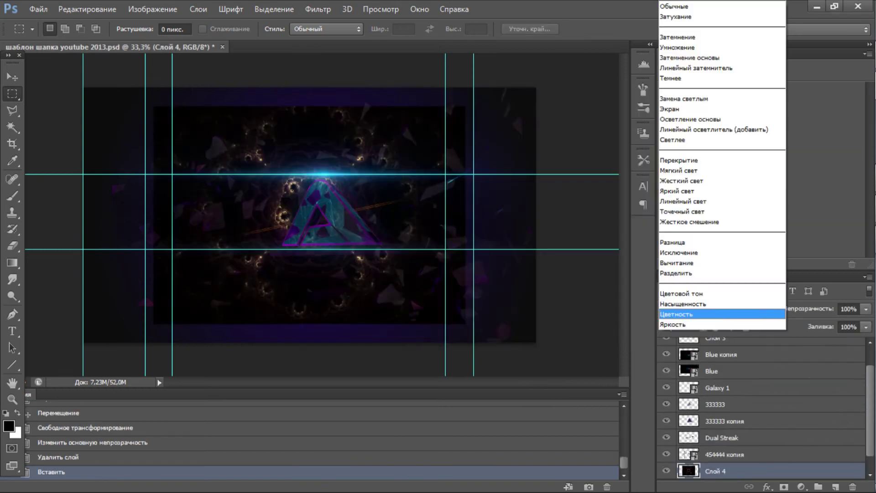
left_click(723, 137)
left_click_drag(361, 200, 379, 201)
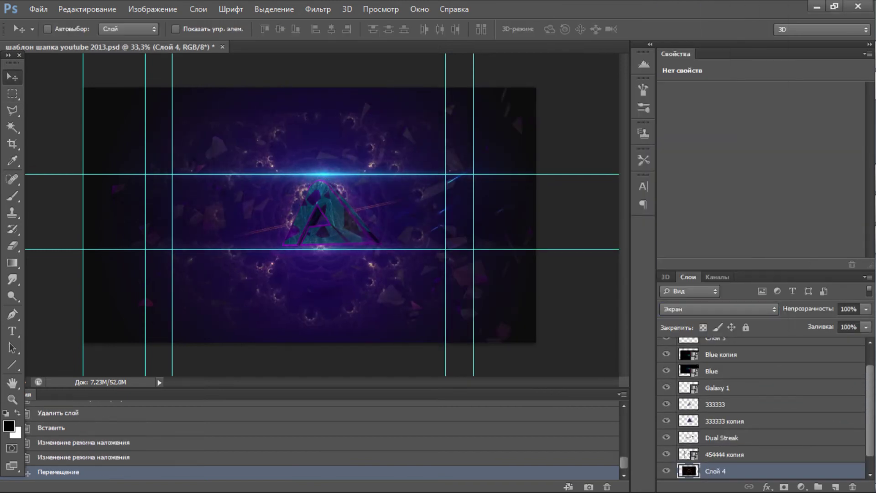
key("ctrl+t")
key("Return")
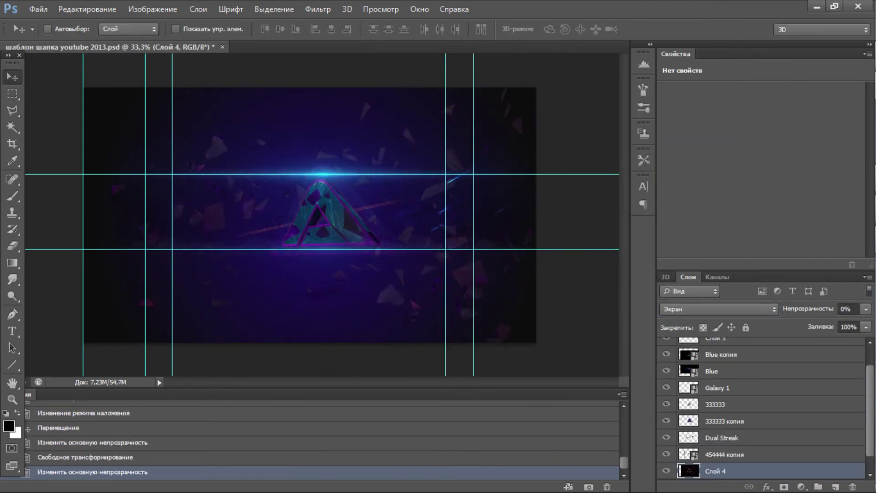
Set the fractal layer Слой 4 to 27% opacity and softly erase parts of it with a 36 px eraser.
key("e")
right_click(327, 191)
left_click_drag(433, 208, 457, 242)
right_click(286, 199)
left_click_drag(311, 225, 420, 225)
key("Return")
left_click(607, 487)
left_click(344, 176)
left_click(347, 228)
left_click(607, 486)
key("Return")
right_click(374, 278)
type("36")
key("Return")
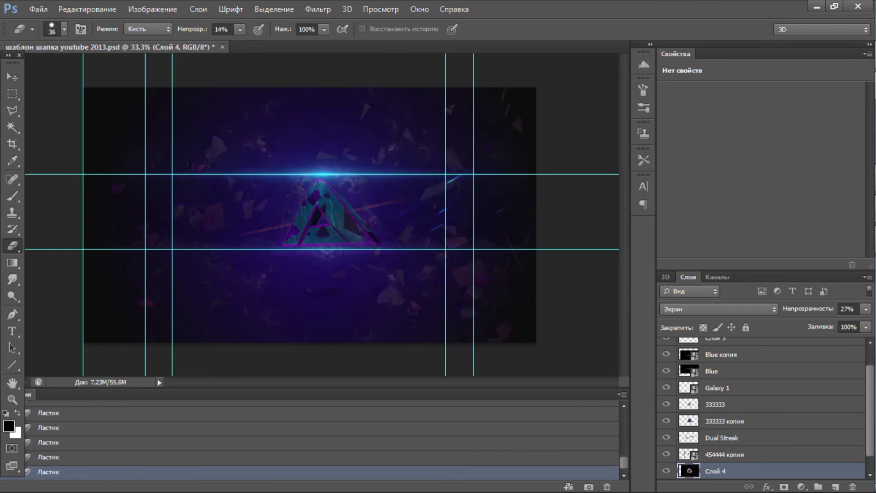
Copy the blue nebula layer 2 from GFX BY HARP (2).psd above Слой 4, set to Screen at 25% opacity, scaled to about 122% and rotated about -32°.
key("ctrl+Tab")
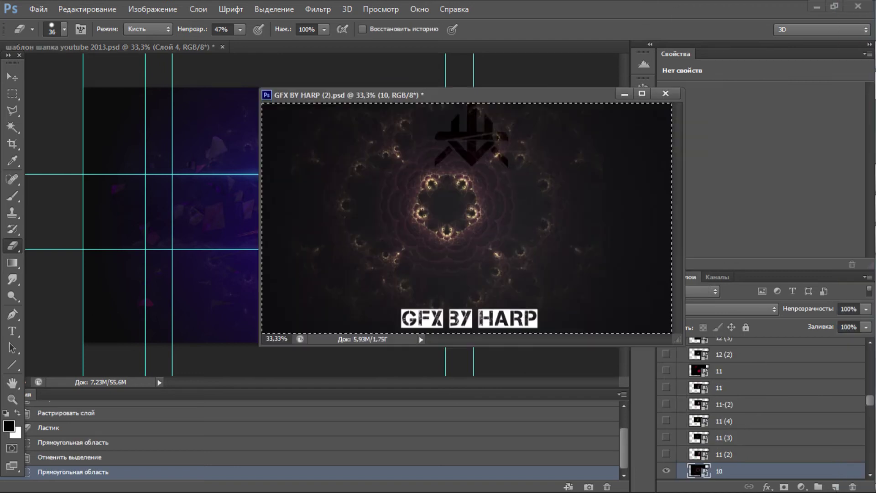
key("v")
left_click(666, 460)
left_click(666, 460)
left_click(667, 460)
key("ctrl+Tab")
key("ctrl+Tab")
scroll(762, 411, "down", 5)
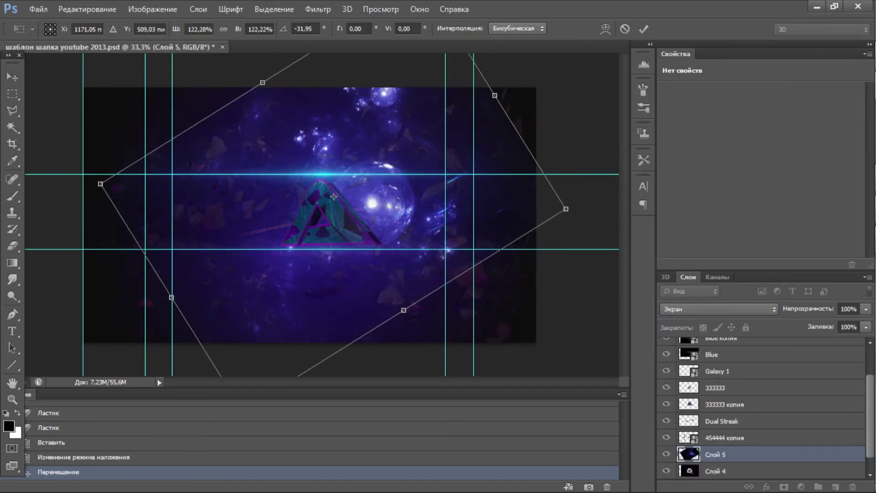
key("Return")
type("25")
key("Return")
Softly erase parts of the nebula layer Слой 5 with a large eraser and a 114 px eraser at 15% opacity.
key("e")
right_click(295, 131)
key("Escape")
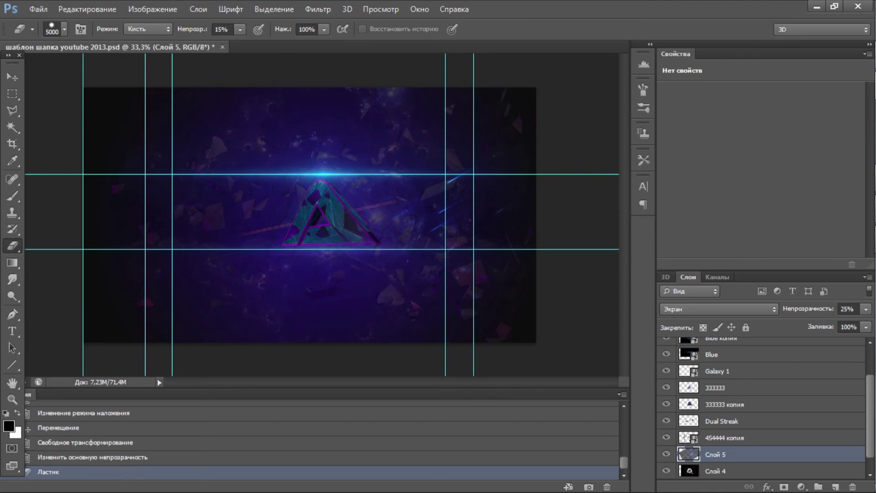
right_click(132, 215)
double_click(182, 303)
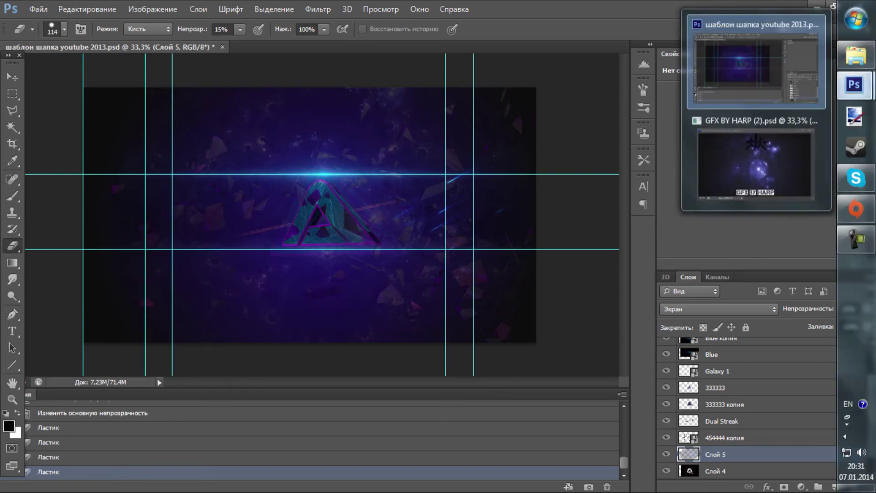
Show the Planets/Planeten group in GFX BY HARP (2).psd and preview its planet renders.
left_click(753, 141)
scroll(761, 408, "down", 3)
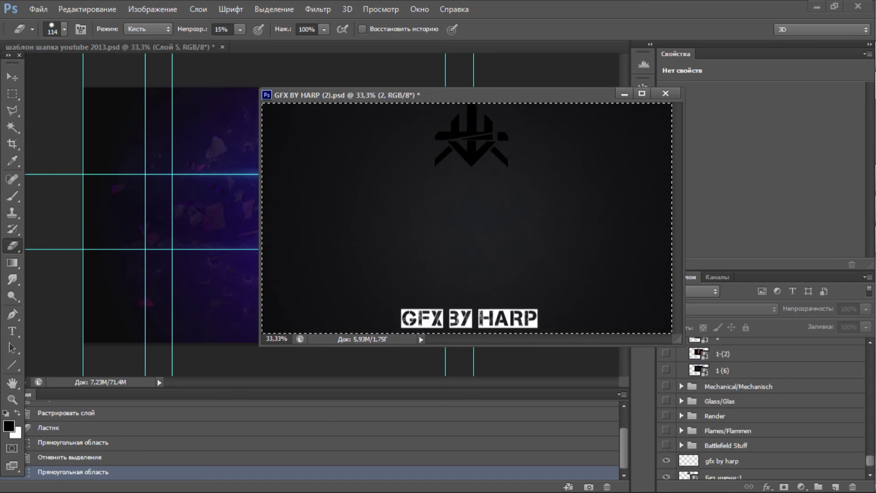
scroll(761, 408, "up", 10)
left_click(724, 331)
scroll(761, 408, "up", 3)
left_click(666, 390)
left_click(681, 390)
left_click(666, 422)
scroll(761, 408, "down", 3)
left_click(667, 420)
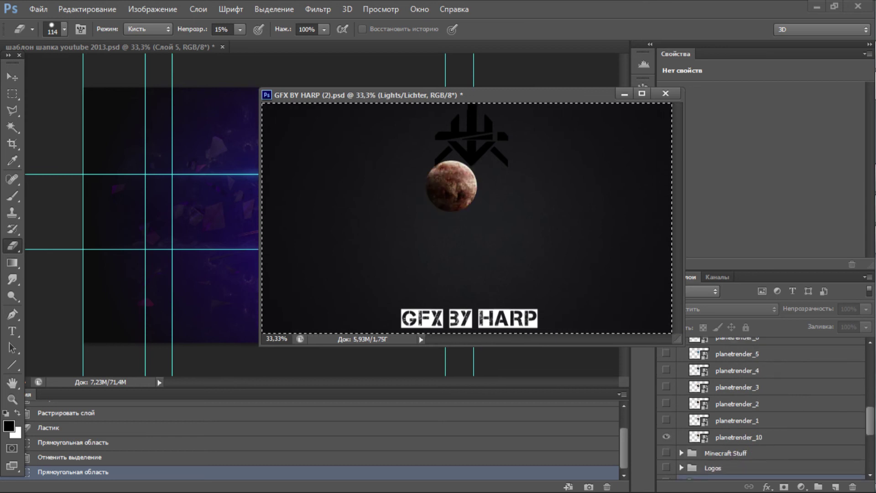
Copy the blue planet render into the banner document and bring its layer to the front.
left_click(666, 437)
scroll(762, 408, "up", 3)
left_click(666, 377)
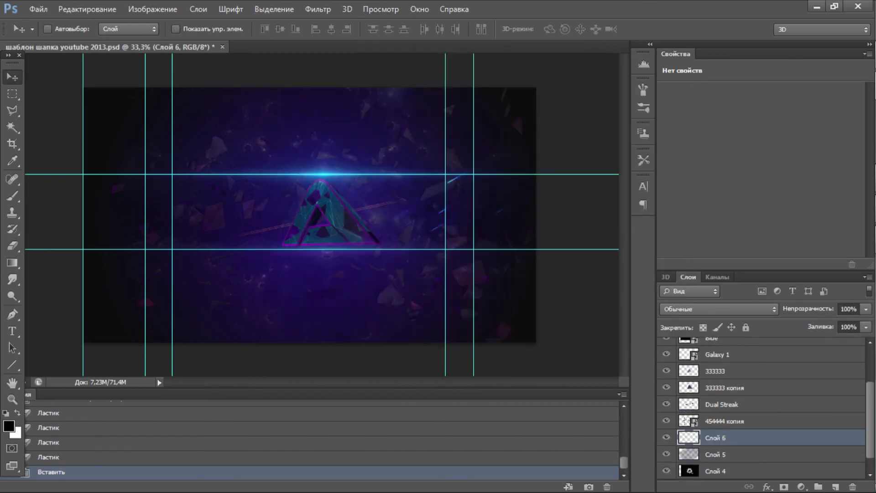
key("Up")
key("ctrl+shift+bracketright")
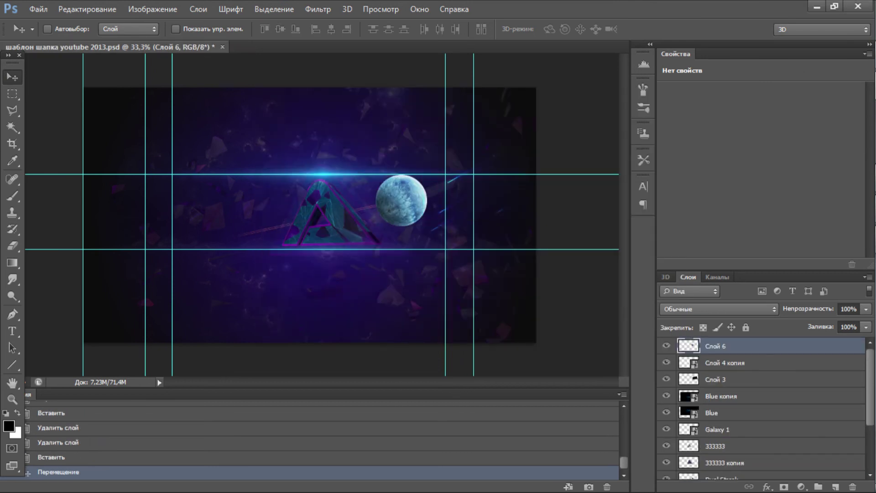
Enlarge the planet and place it below 454444 копия at 35% opacity, softly erasing parts of it with a 112 px eraser.
scroll(762, 408, "down", 2)
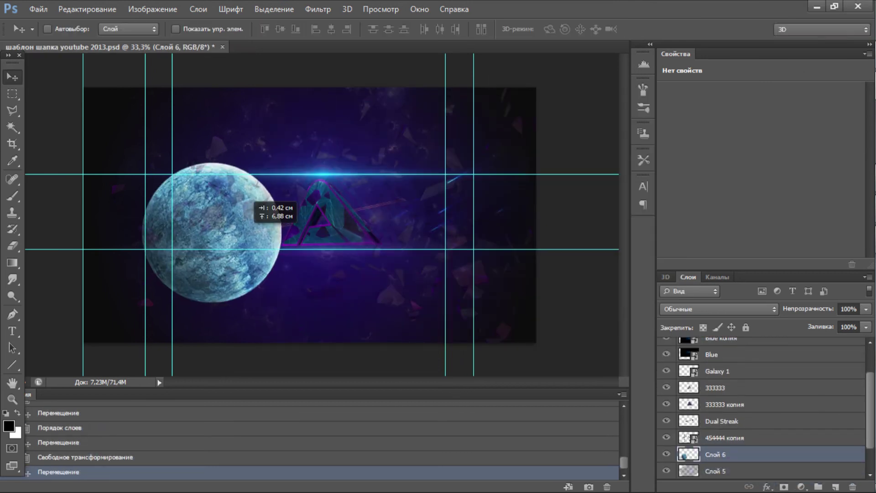
key("3")
key("5")
key("e")
right_click(366, 197)
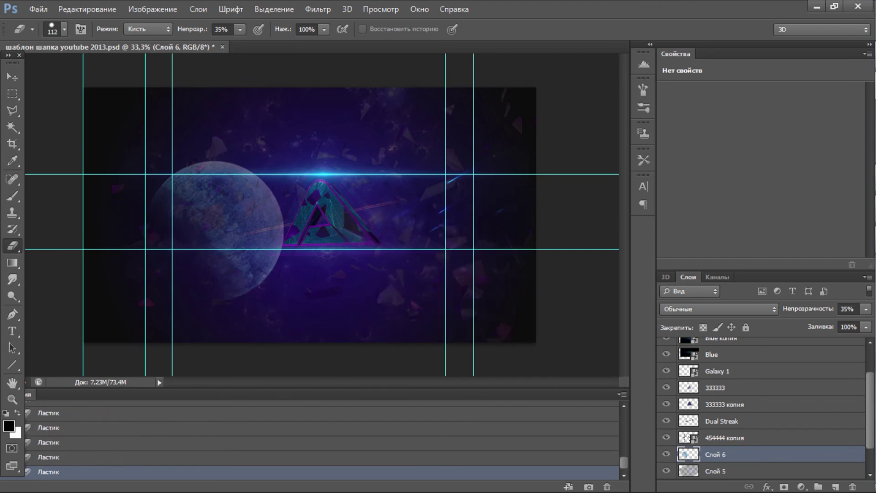
Scale the planet to about 37%, rotate it about -155° and place it near the upper guide to the right of the logo.
key("v")
left_click_drag(228, 228, 201, 256)
key("ctrl+t")
left_click_drag(502, 297, 484, 182)
left_click_drag(366, 161, 377, 155)
left_click_drag(483, 320, 531, 212)
left_click_drag(449, 194, 454, 199)
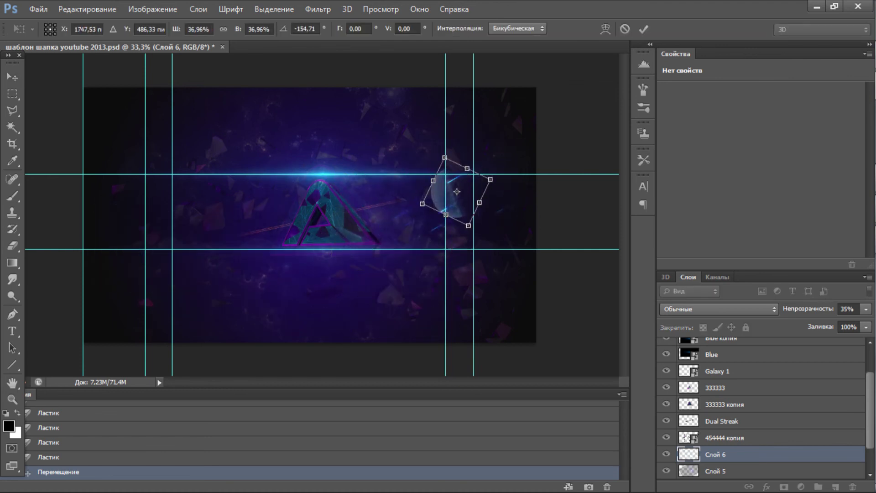
key("Return")
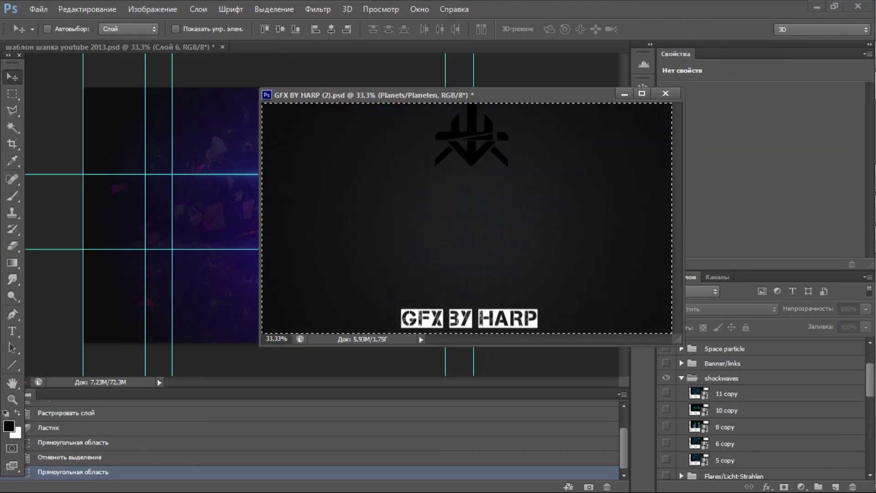
Copy a cyan smoke wave from the shockwaves group into the banner, blend it with Screen, and flatten it along the upper guide above the logo.
left_click(666, 411)
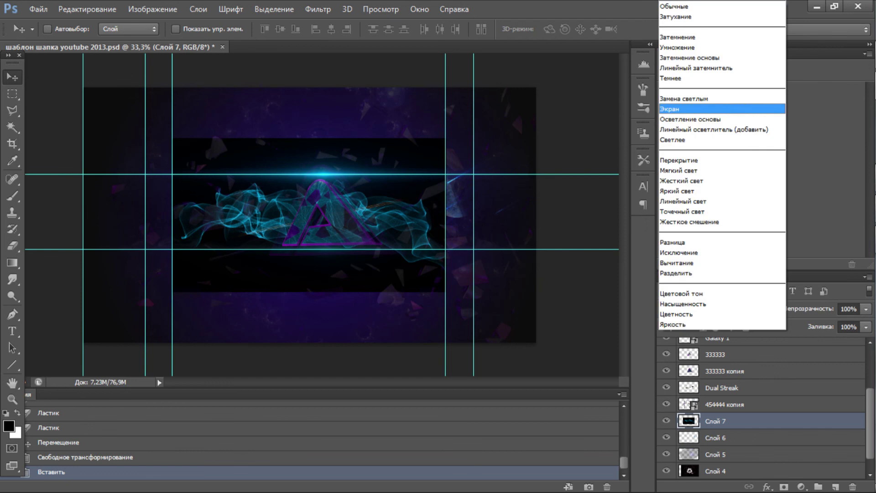
key("ctrl+t")
key("Return")
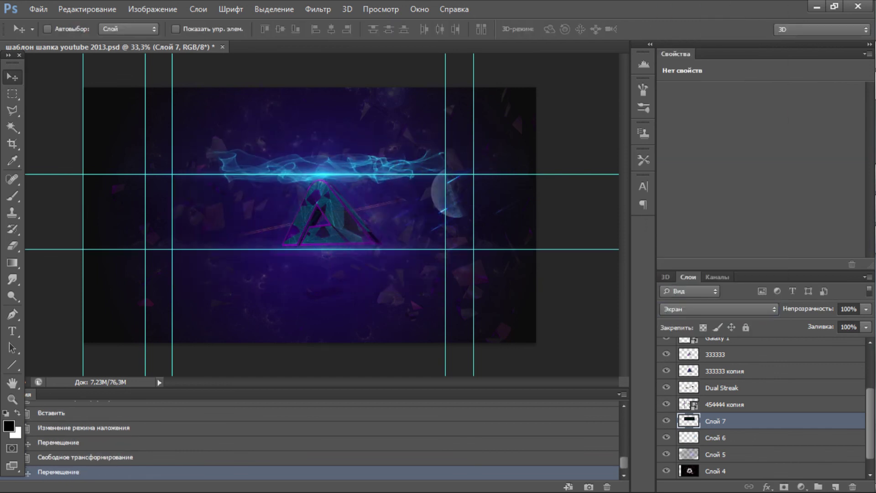
Select all layers above Слой 1 and try a rectangular selection covering the area above the upper guide.
key("m")
key("ctrl+alt+a")
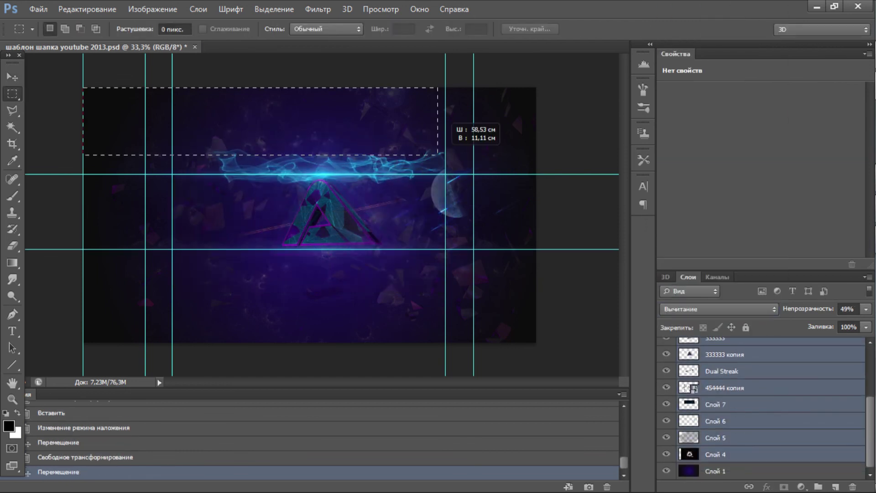
key("e")
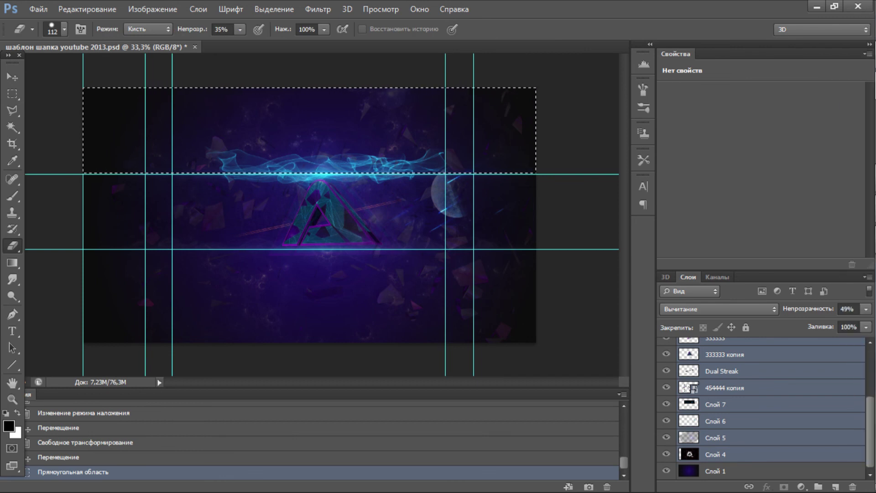
key("ctrl+e")
key("ctrl+z")
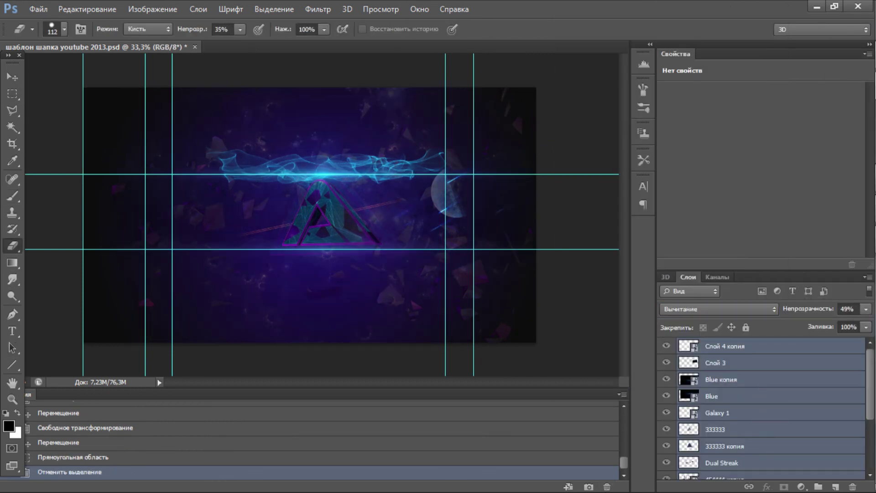
left_click_drag(256, 114, 473, 226)
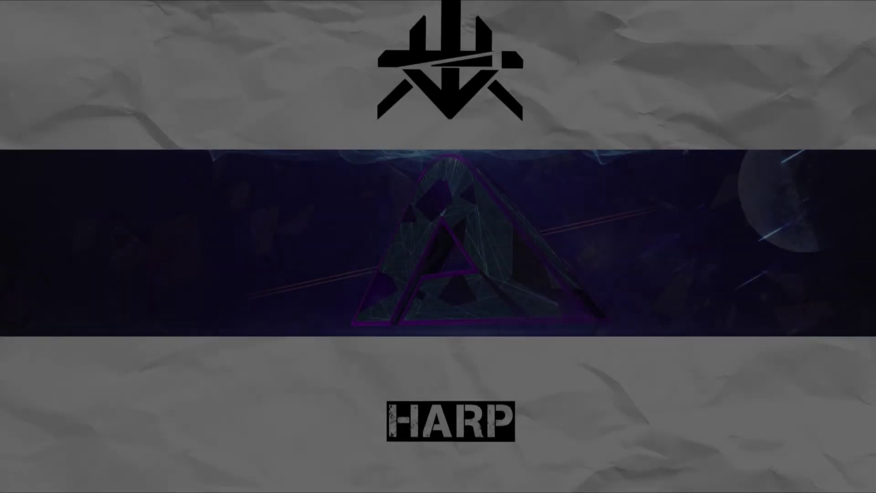